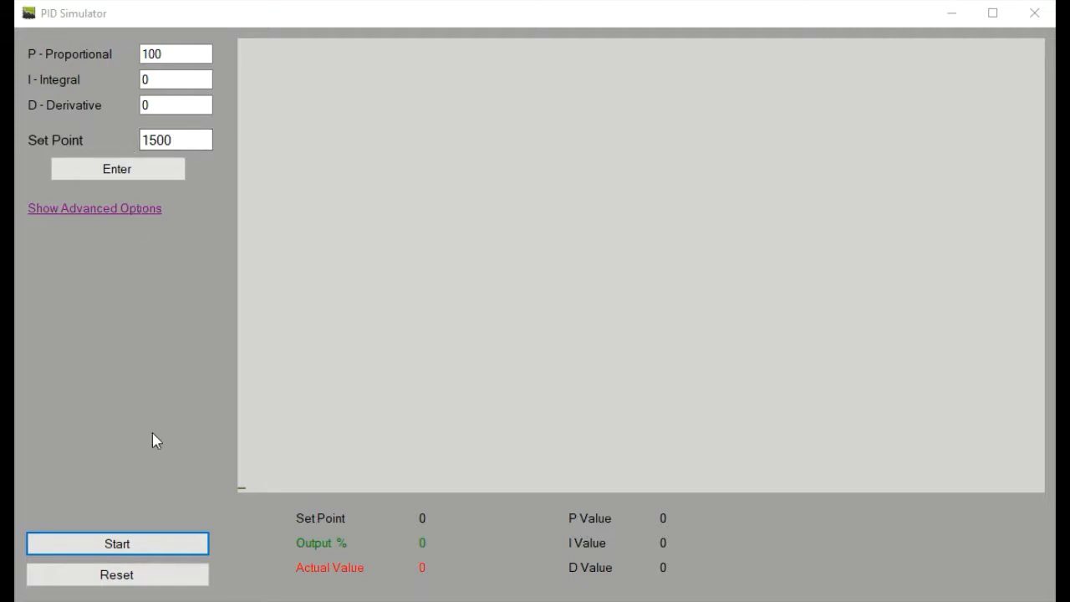
Step: Start the simulation with proportional 100, apply the 1500 set point, and pause the run once the response settles
click(132, 544)
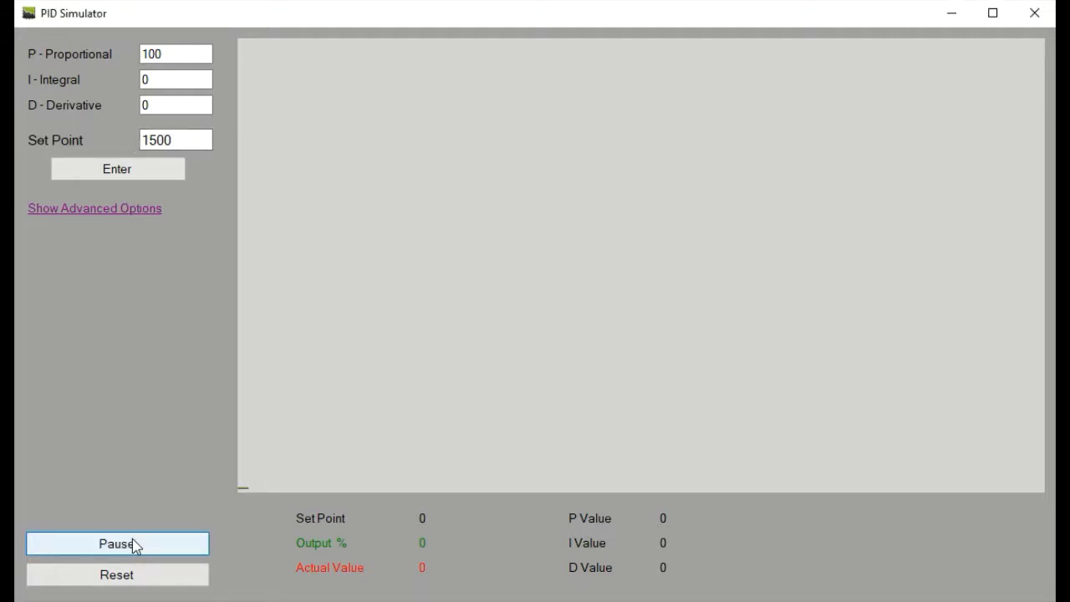
click(161, 169)
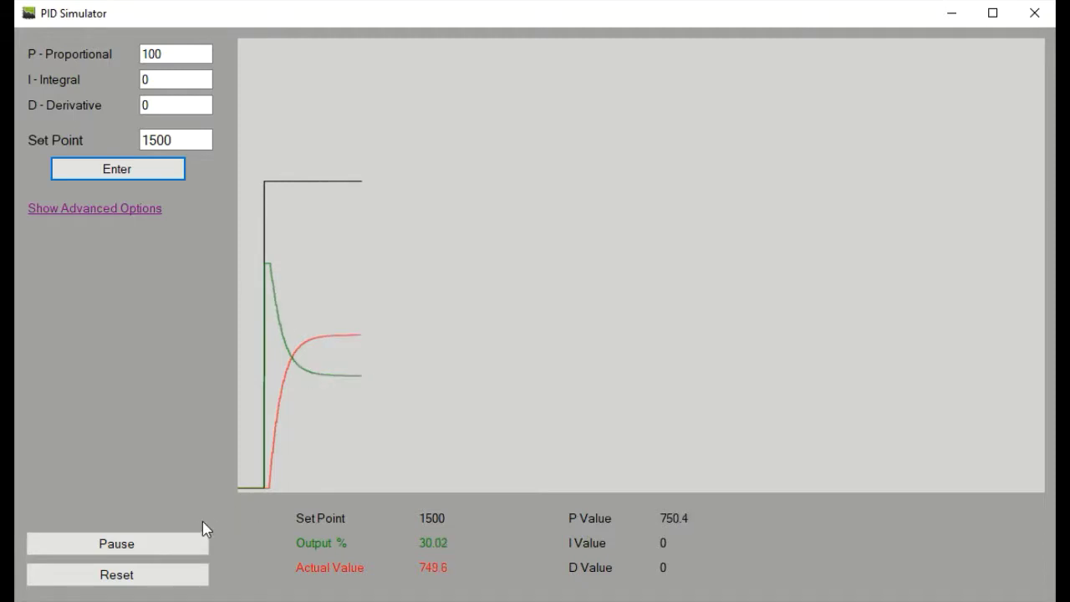
click(182, 539)
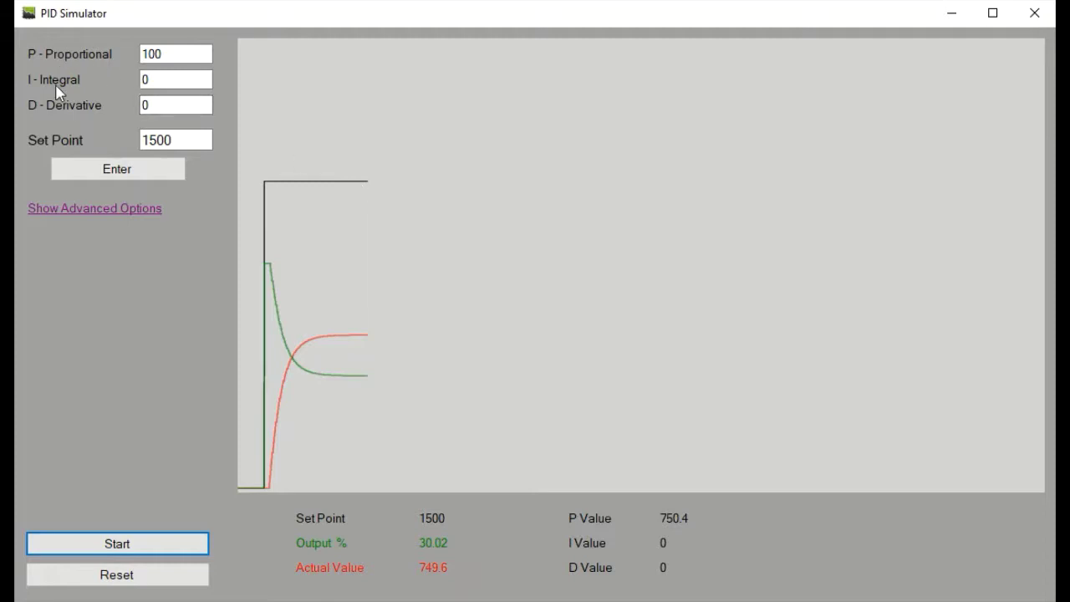
Step: Set the proportional gain to 1000, reset the simulation, and run it at the 1500 set point before pausing
double_click(167, 53)
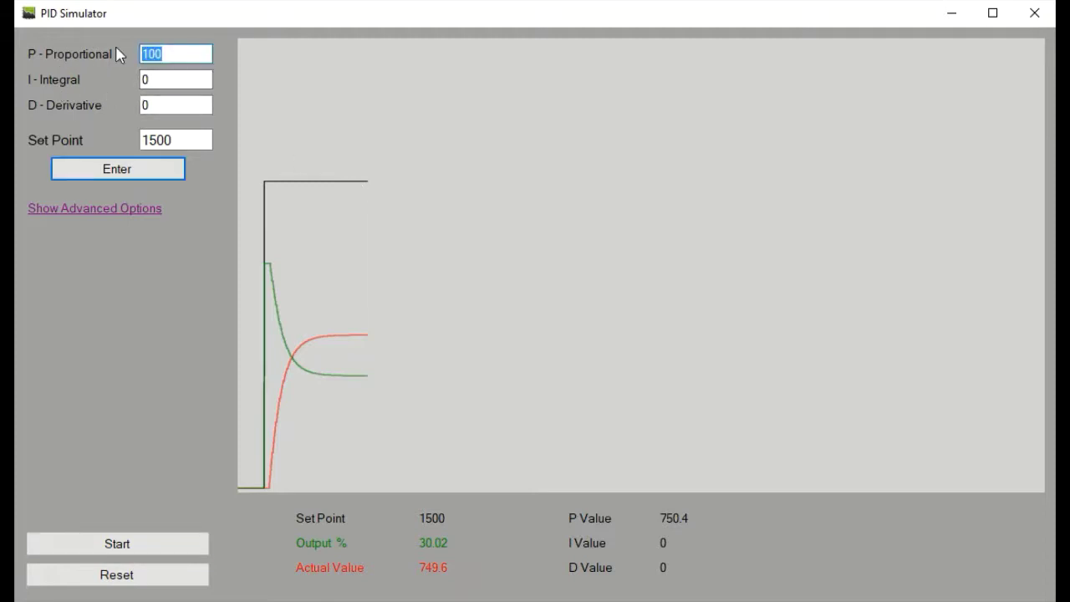
text(1000)
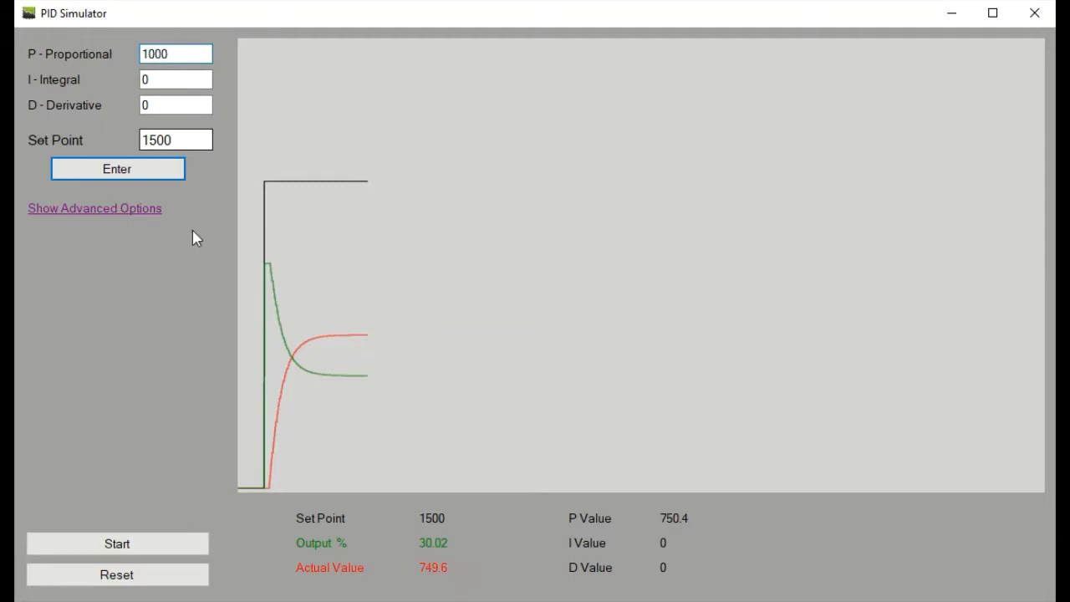
click(126, 581)
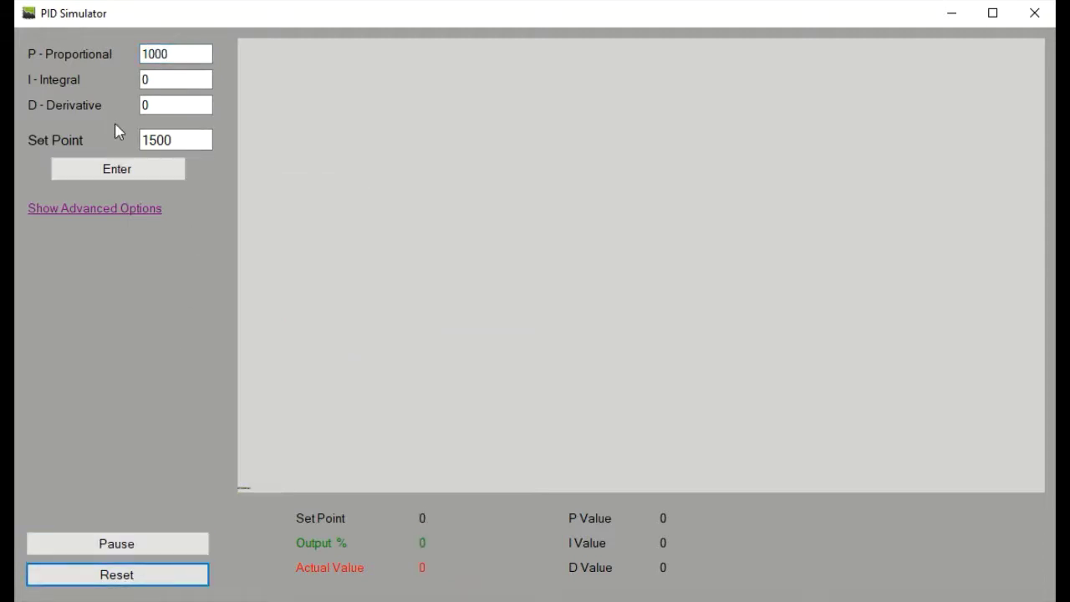
click(107, 178)
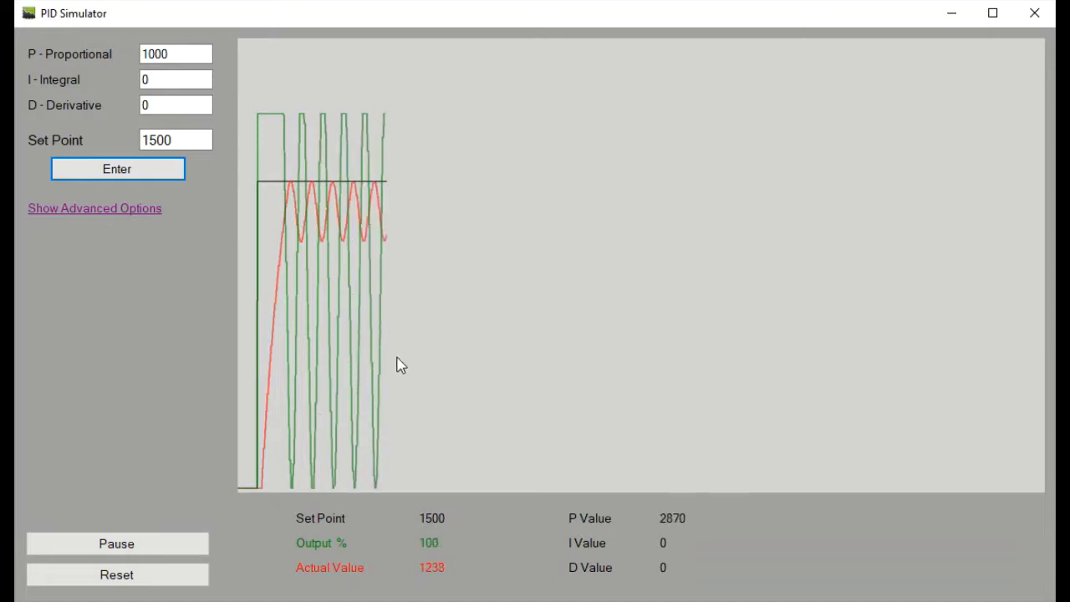
click(120, 545)
Step: Reset the simulation, set the proportional gain to 350, and run it at the 1500 set point before pausing
click(108, 573)
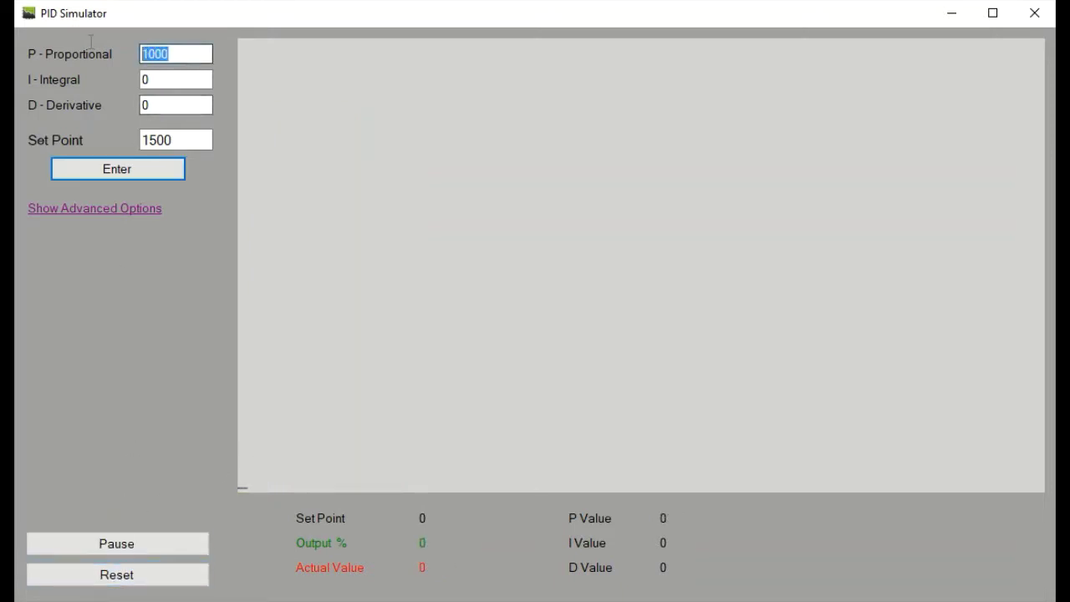
text(35)
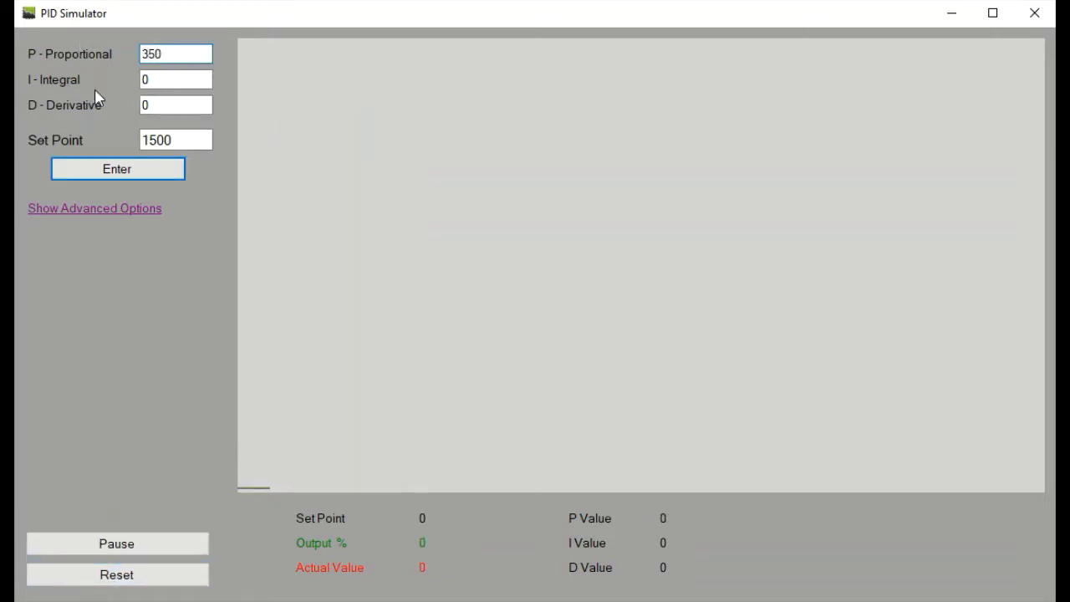
text(0)
click(107, 179)
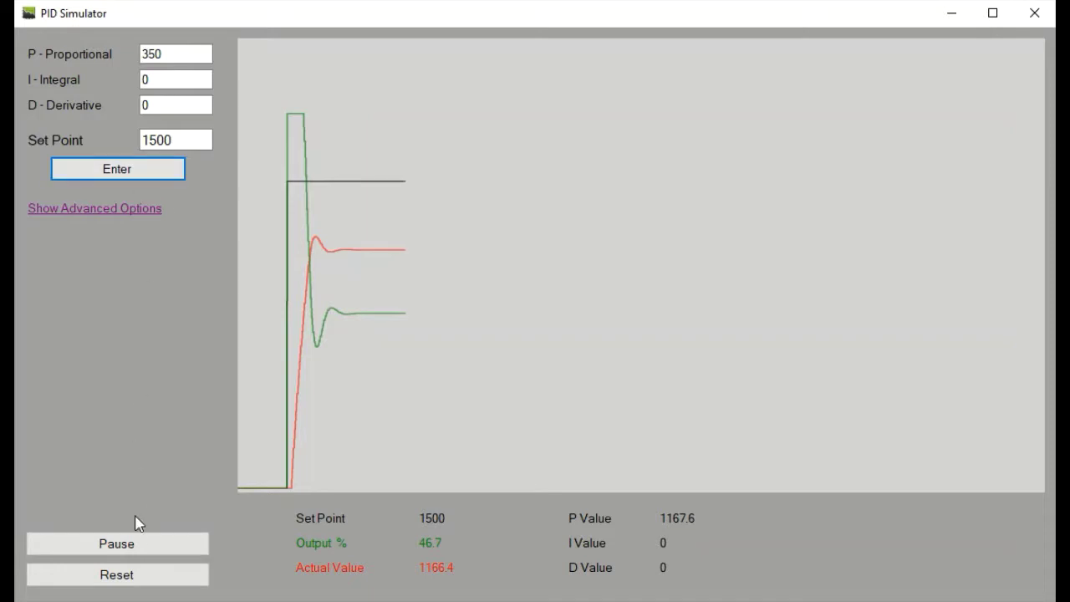
click(138, 543)
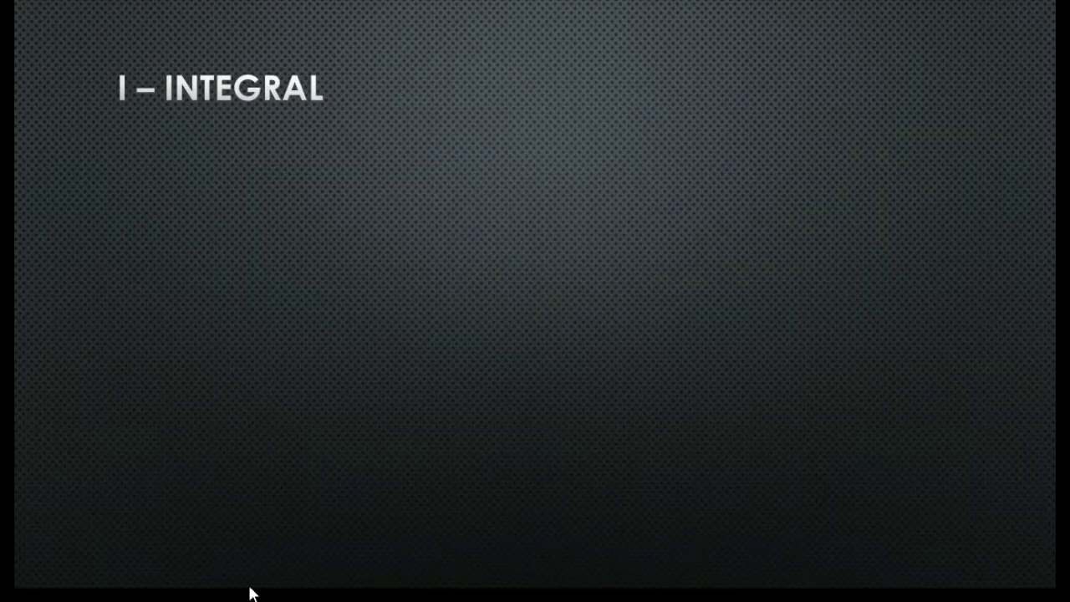
click(256, 559)
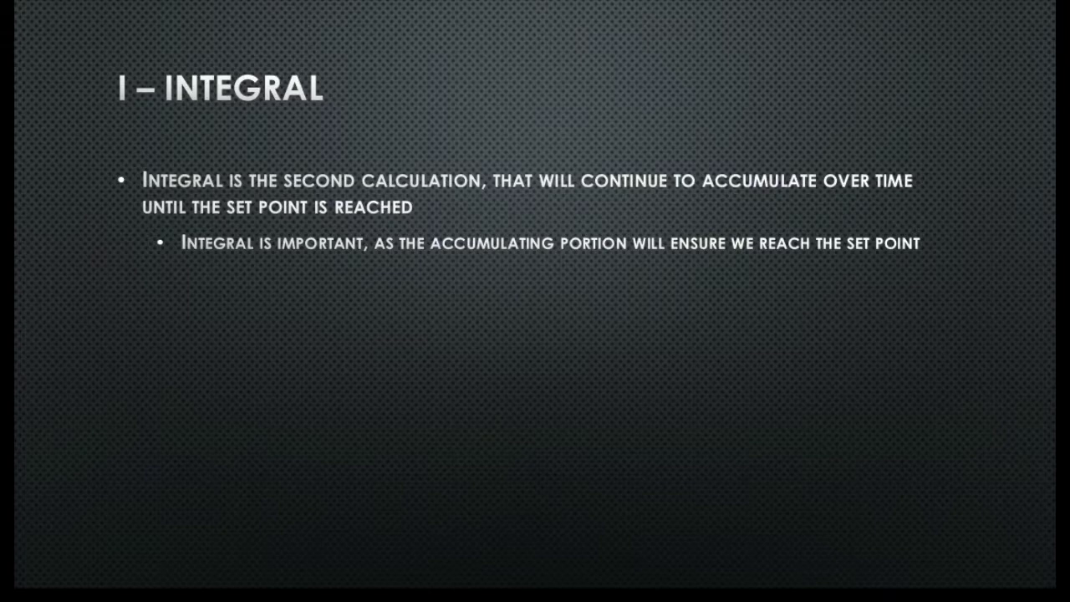
click(272, 592)
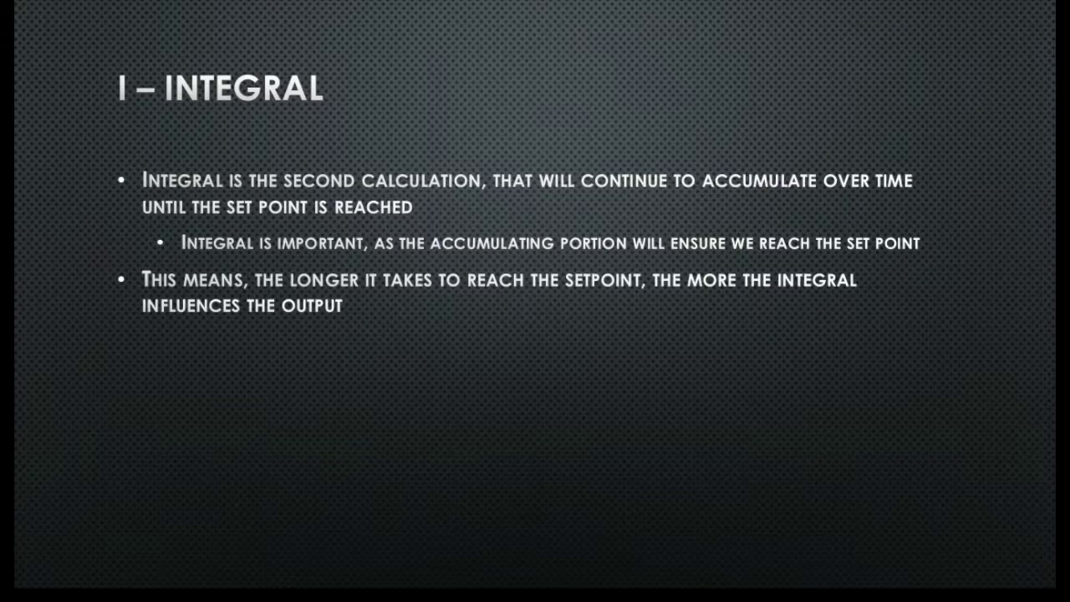
key(Right)
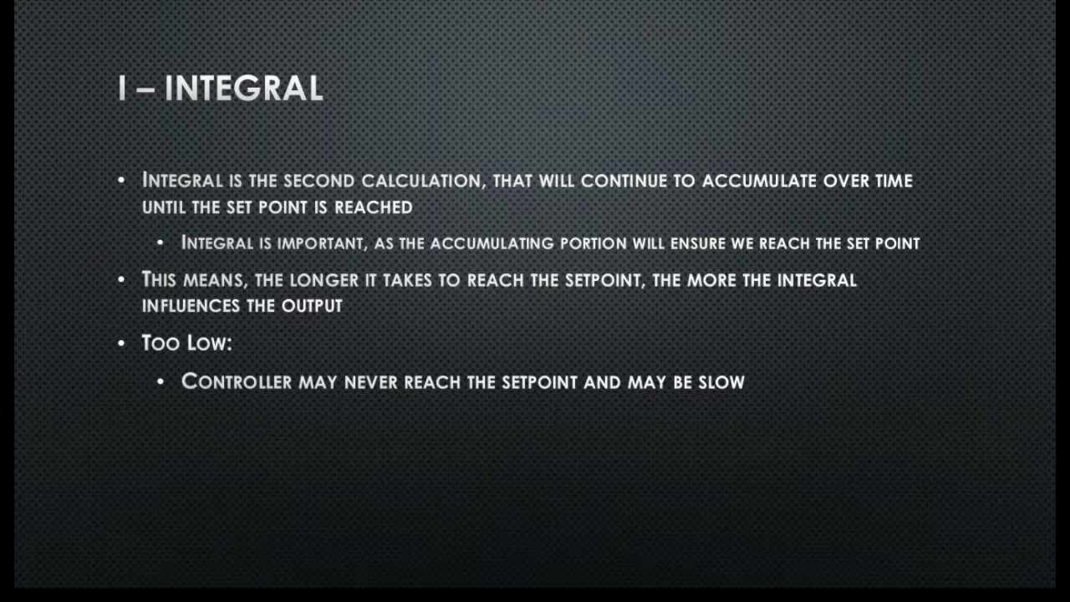
key(Right)
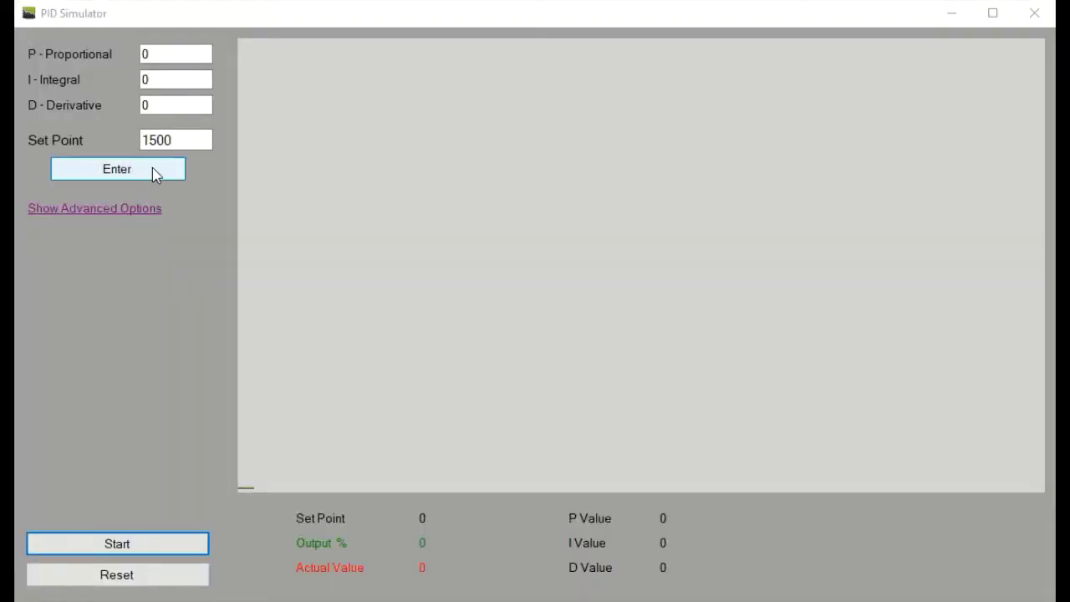
Step: Set the integral gain to 2 with proportional at 0, run the simulation at the 1500 set point, and pause it
click(179, 76)
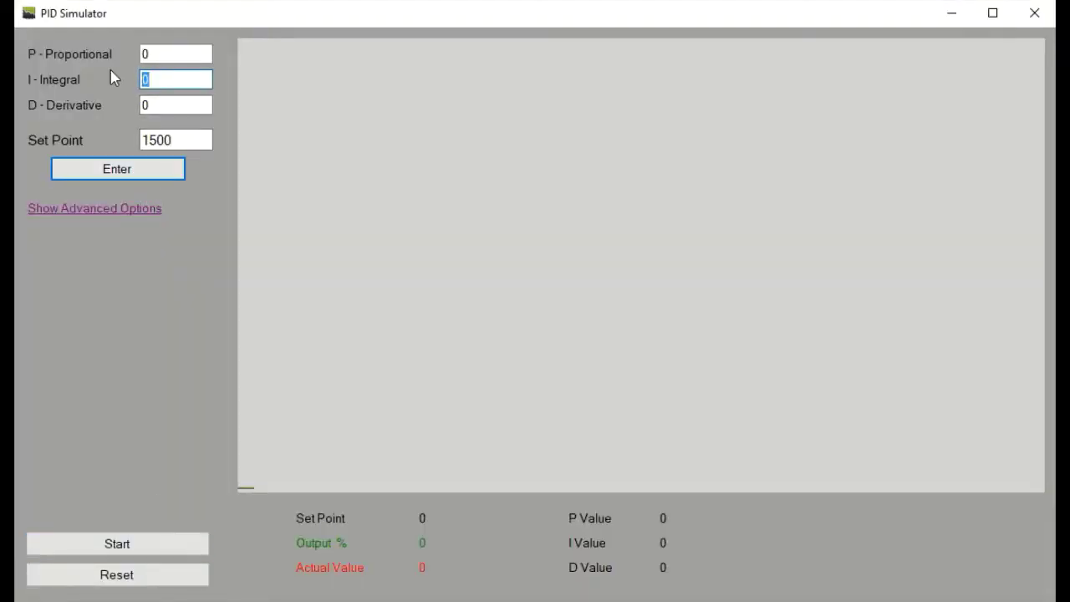
text(2)
click(115, 168)
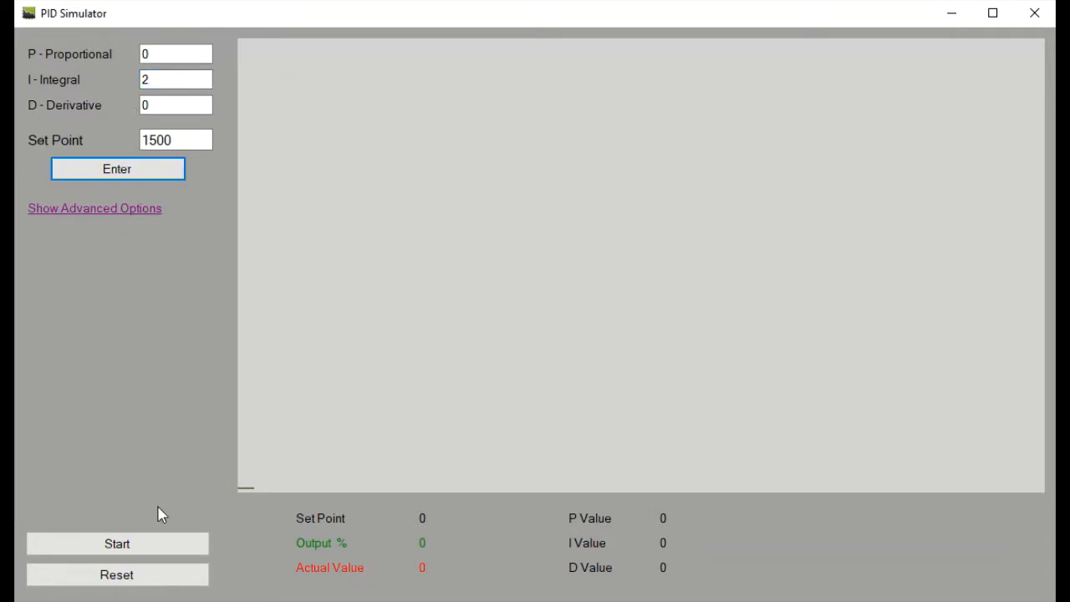
click(146, 545)
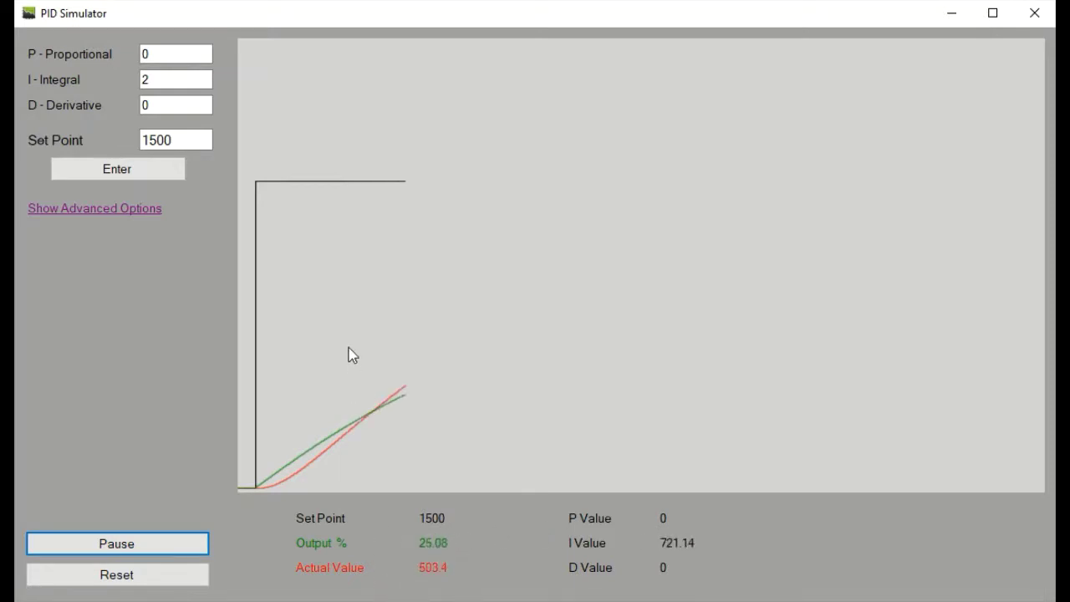
click(159, 546)
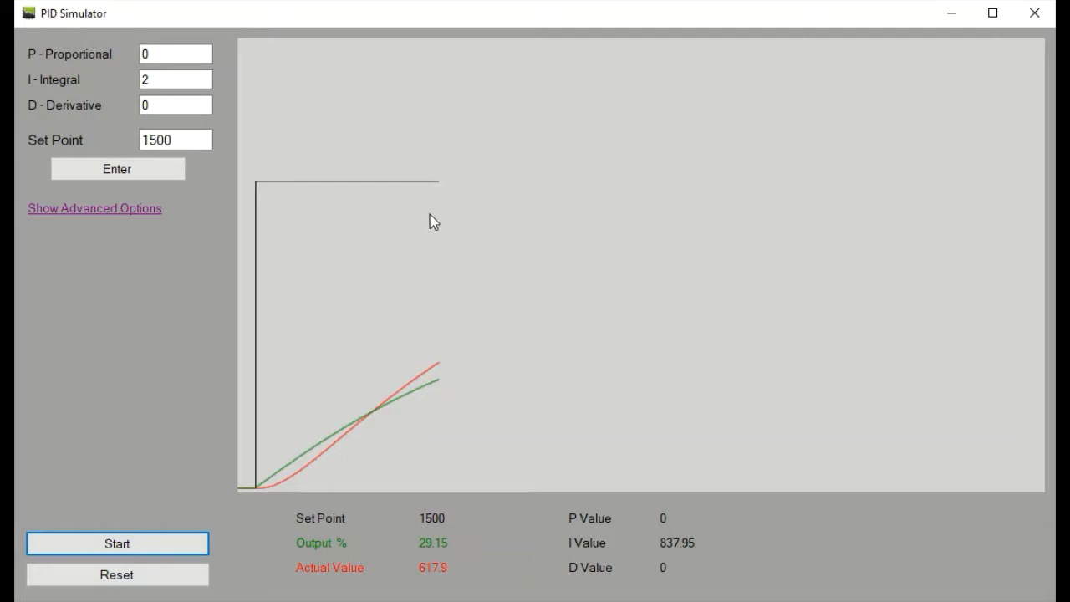
Step: Set the integral gain to 100, reset the simulation, and apply the 1500 set point to plot the response
double_click(146, 80)
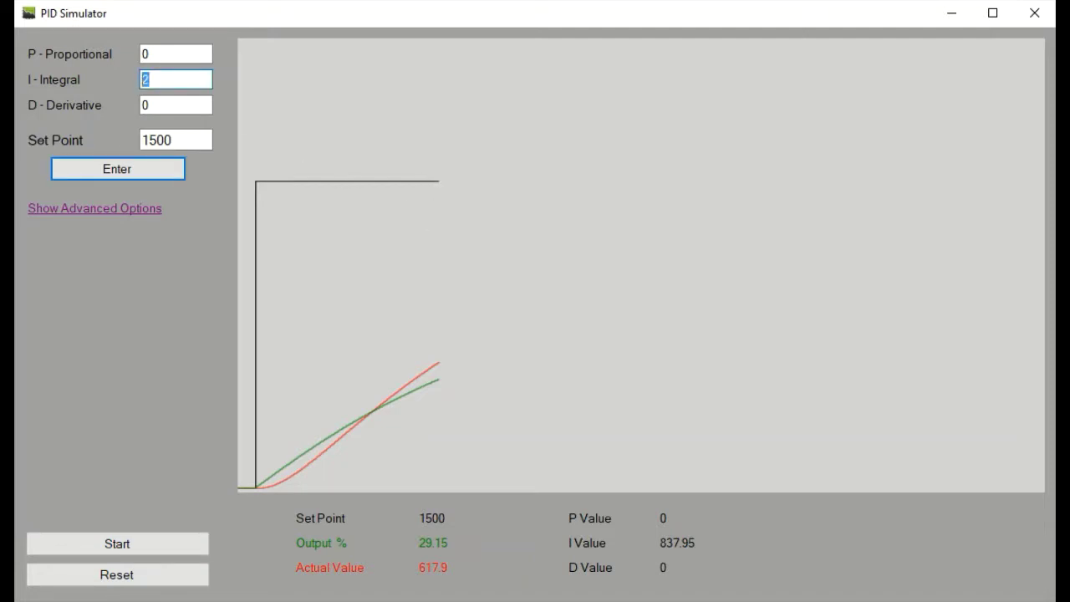
text(100)
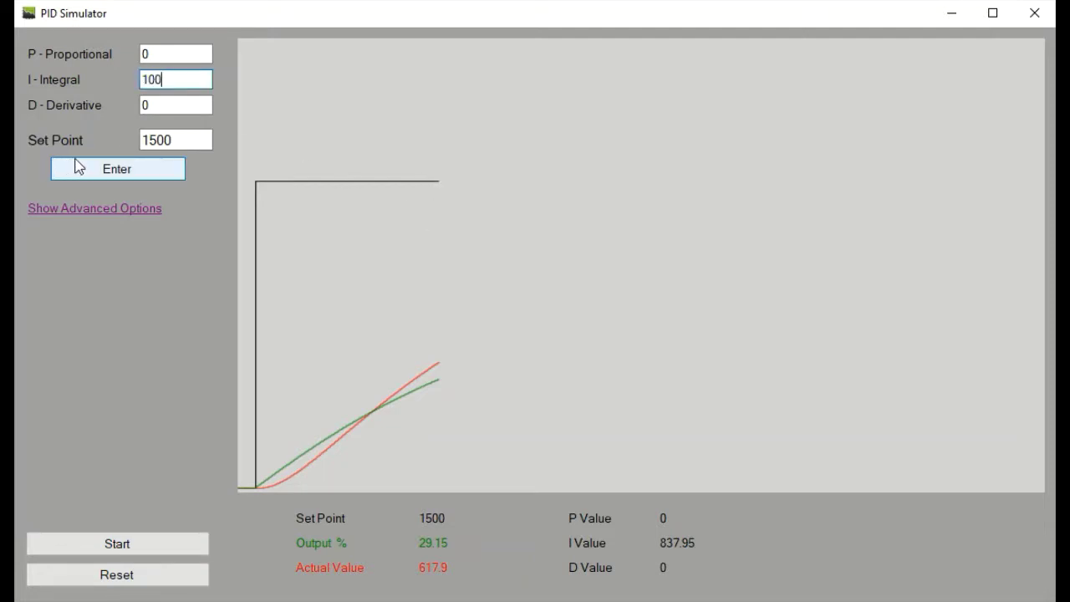
click(83, 161)
click(134, 574)
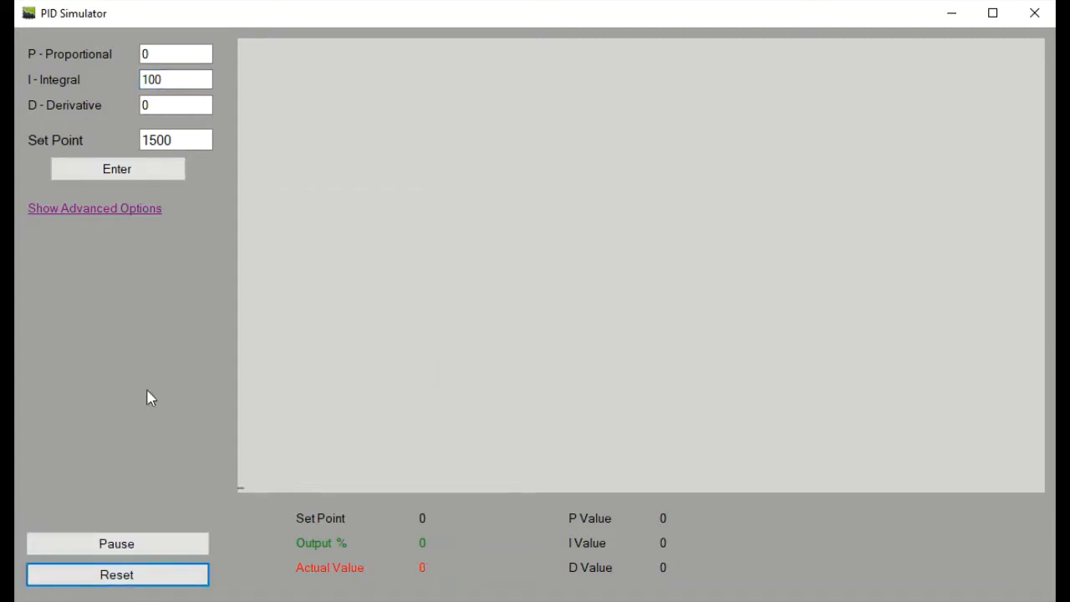
click(119, 167)
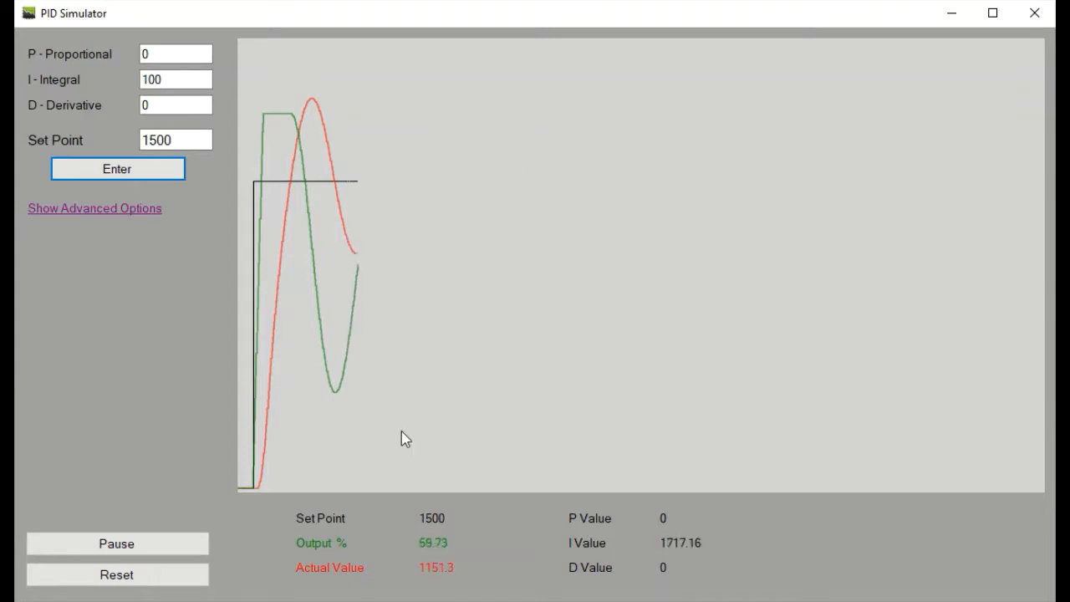
Step: Reset the simulation, set the integral gain to 35, and apply the 1500 set point for another integral-only run
click(124, 578)
double_click(170, 79)
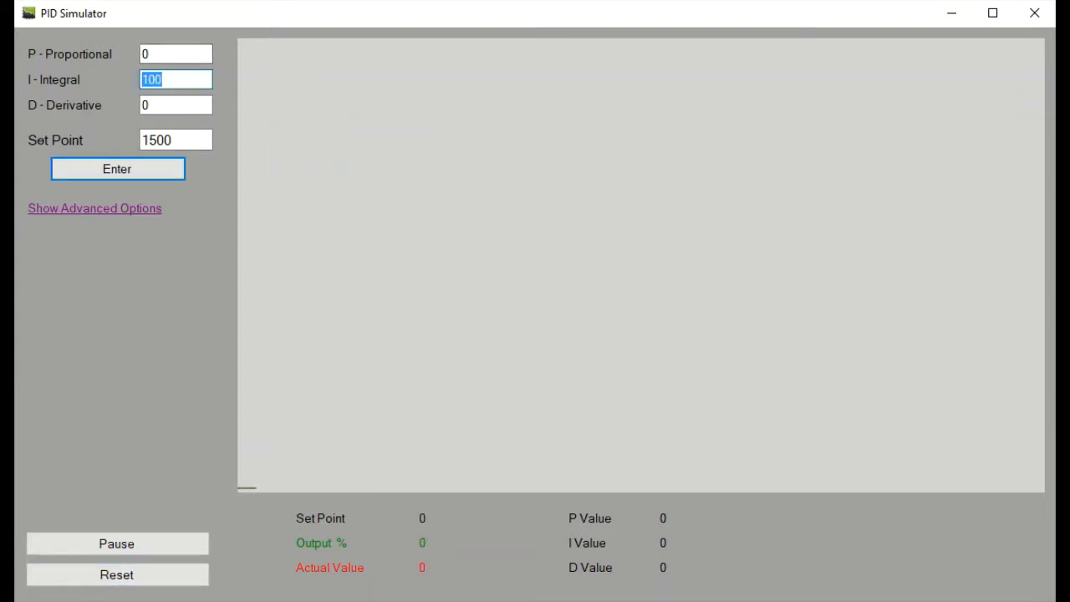
text(35)
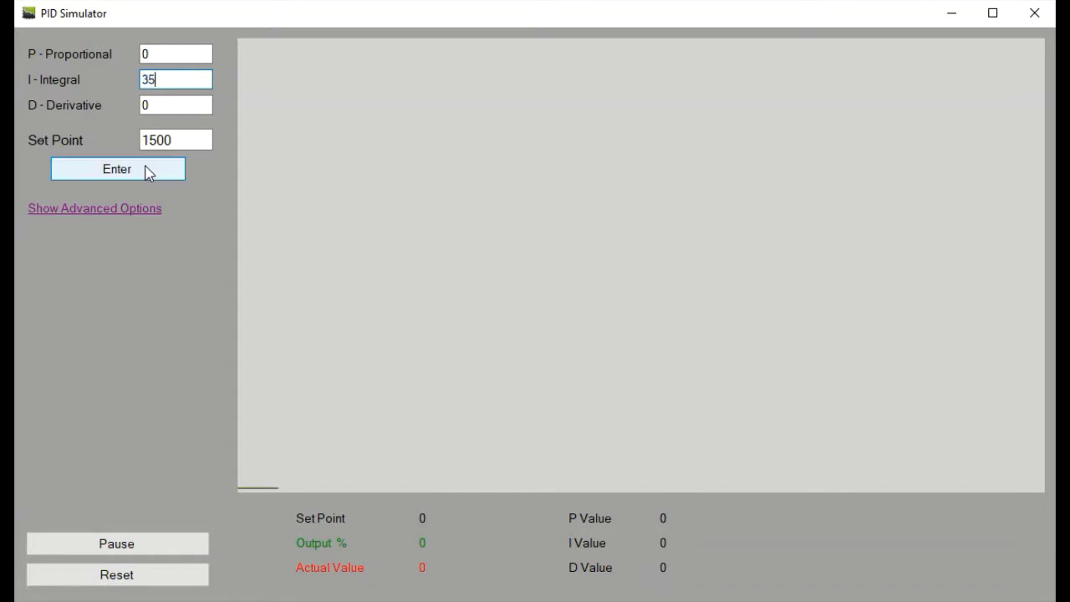
click(146, 170)
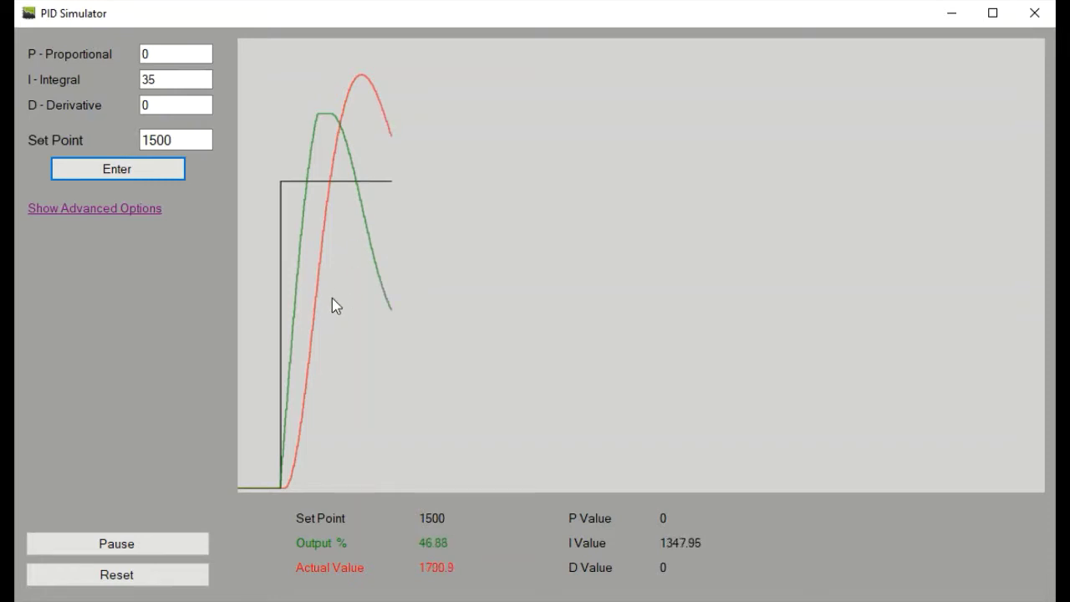
Step: Reset the simulation, set proportional to 350 and integral to 0, and apply the 1500 set point
click(124, 574)
double_click(167, 79)
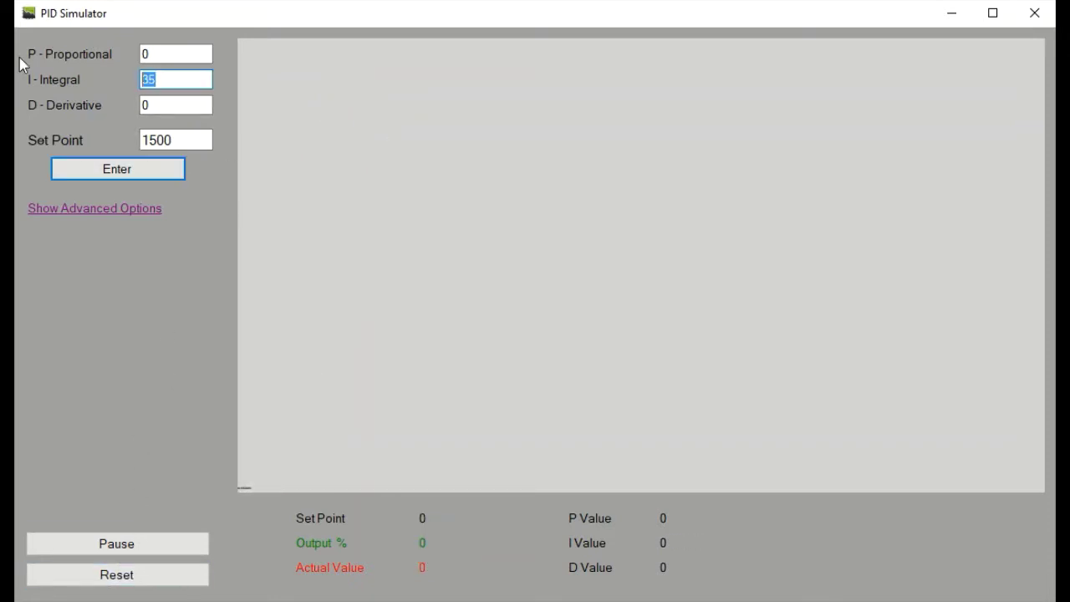
key(BackSpace)
double_click(167, 54)
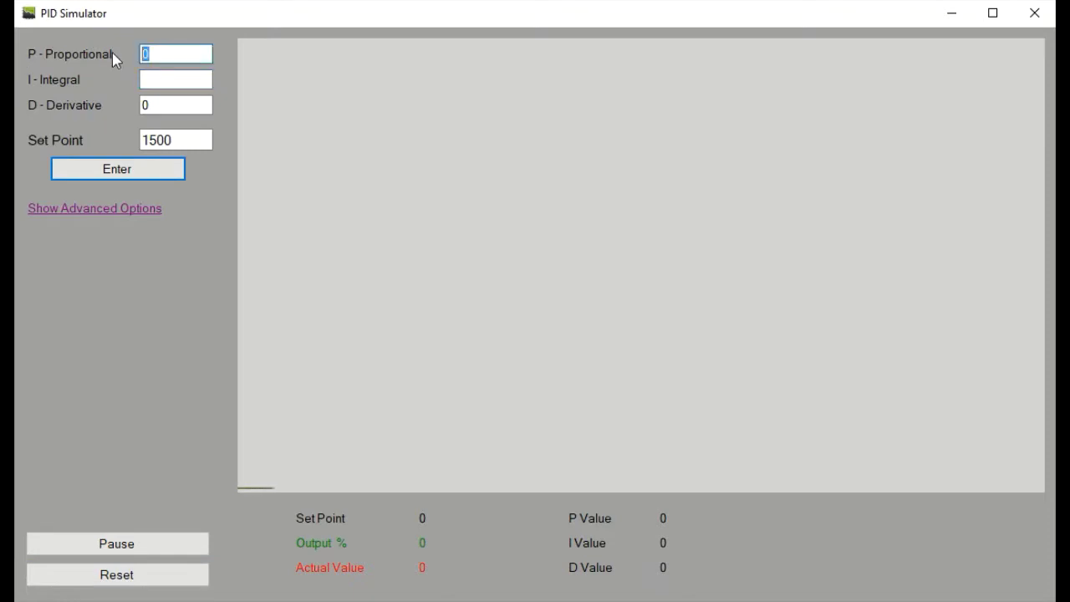
text(350)
click(155, 81)
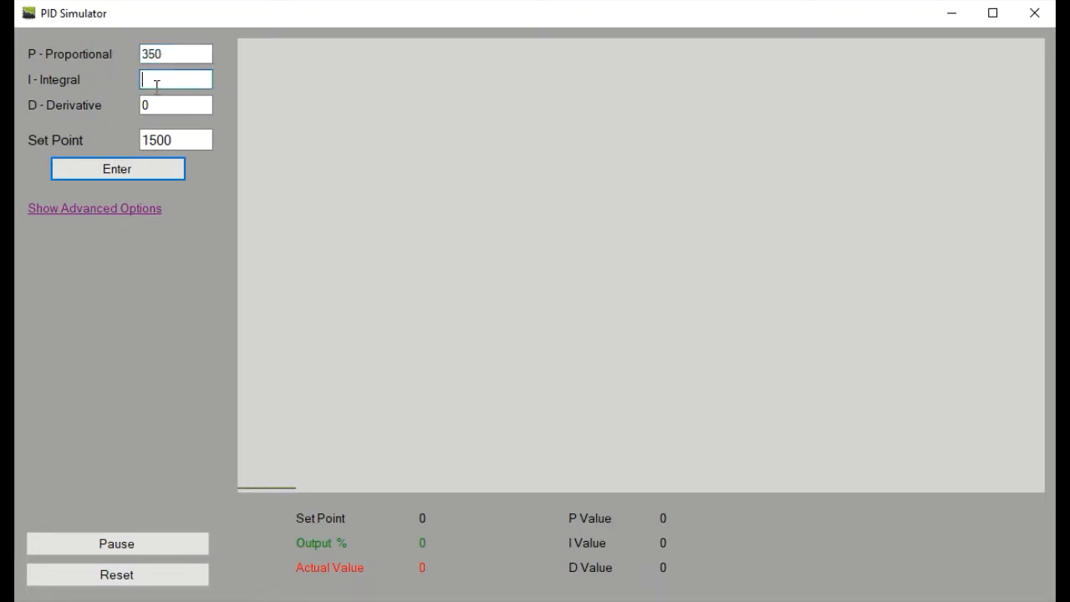
text(0)
click(130, 170)
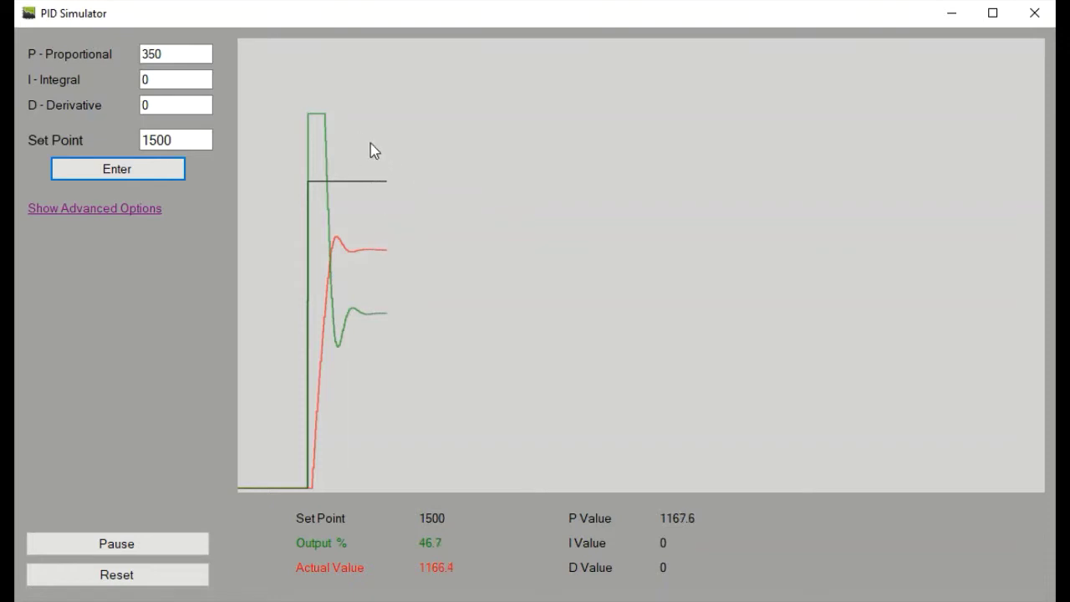
Step: Set the integral gain to 35 alongside proportional 350 and rerun the simulation from zero at the 1500 set point
double_click(167, 78)
text(35)
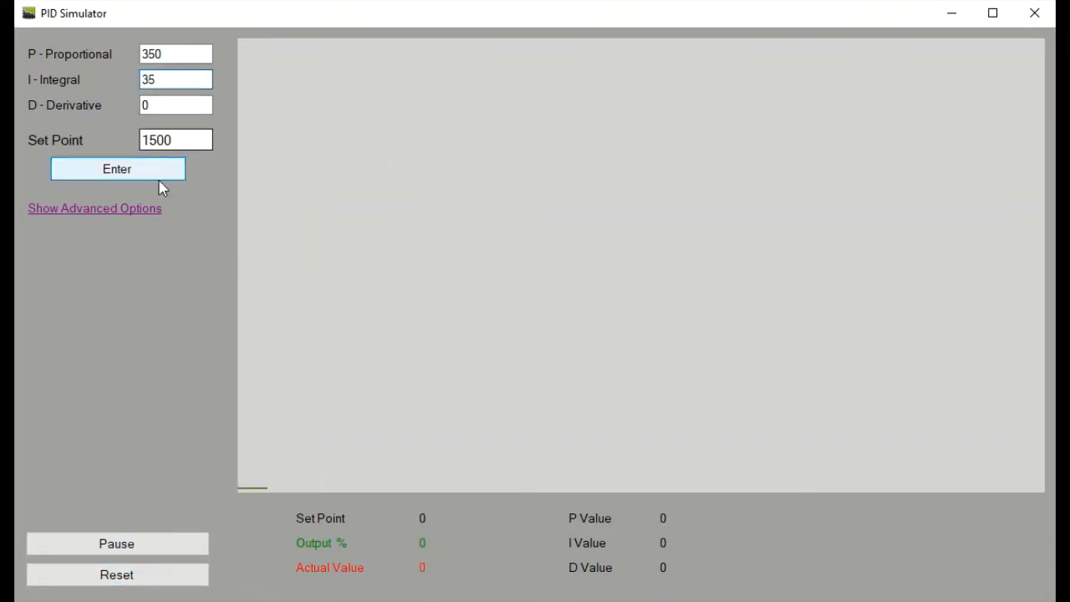
click(158, 176)
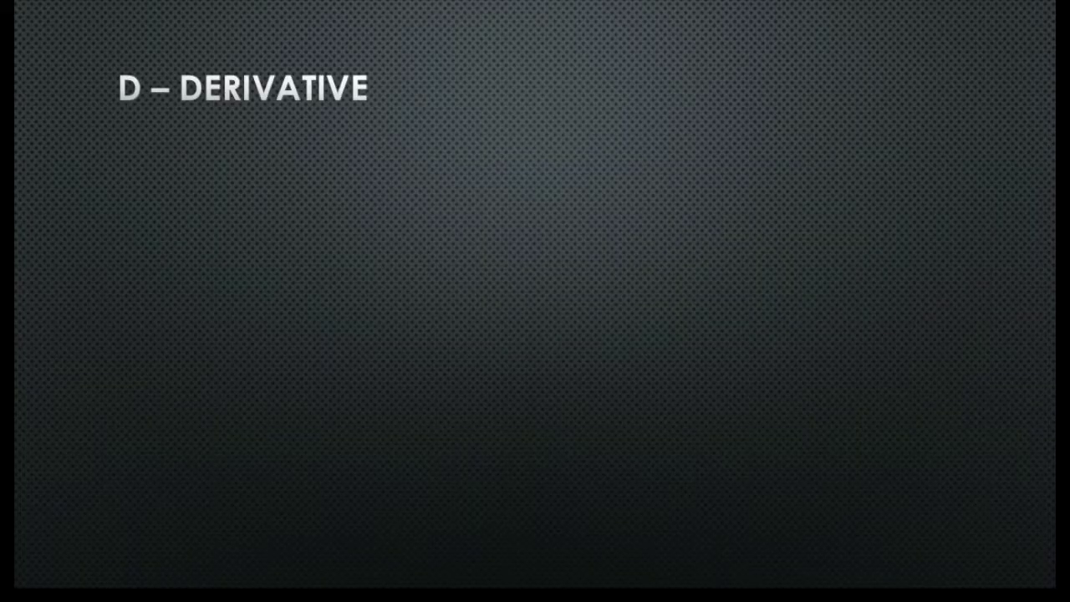
click(502, 576)
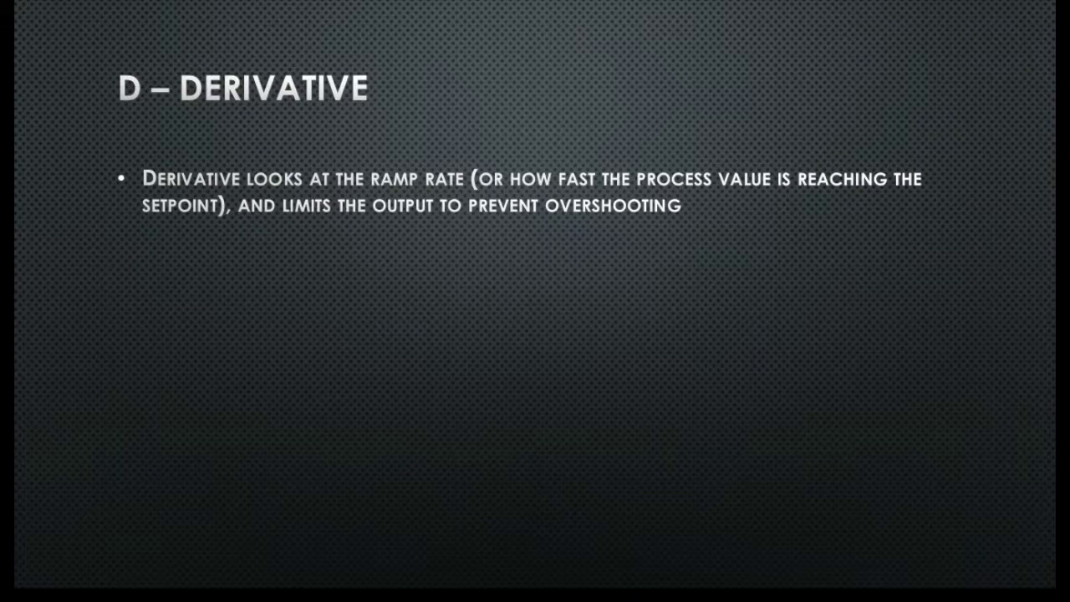
click(396, 514)
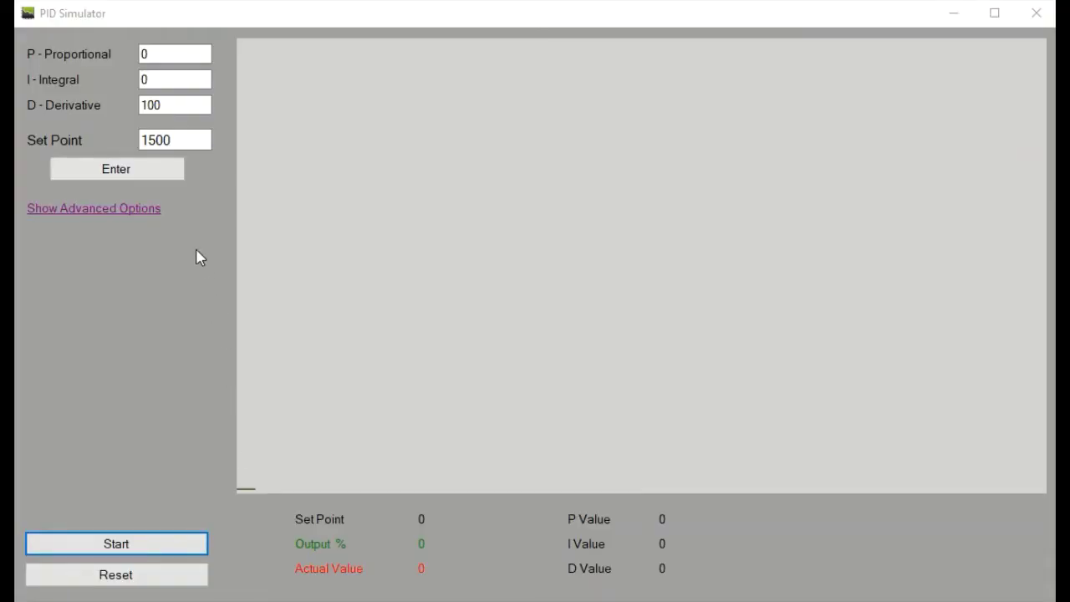
Step: Run the derivative-only simulation at the 1500 set point, and reset and pause it after the response is plotted
click(151, 555)
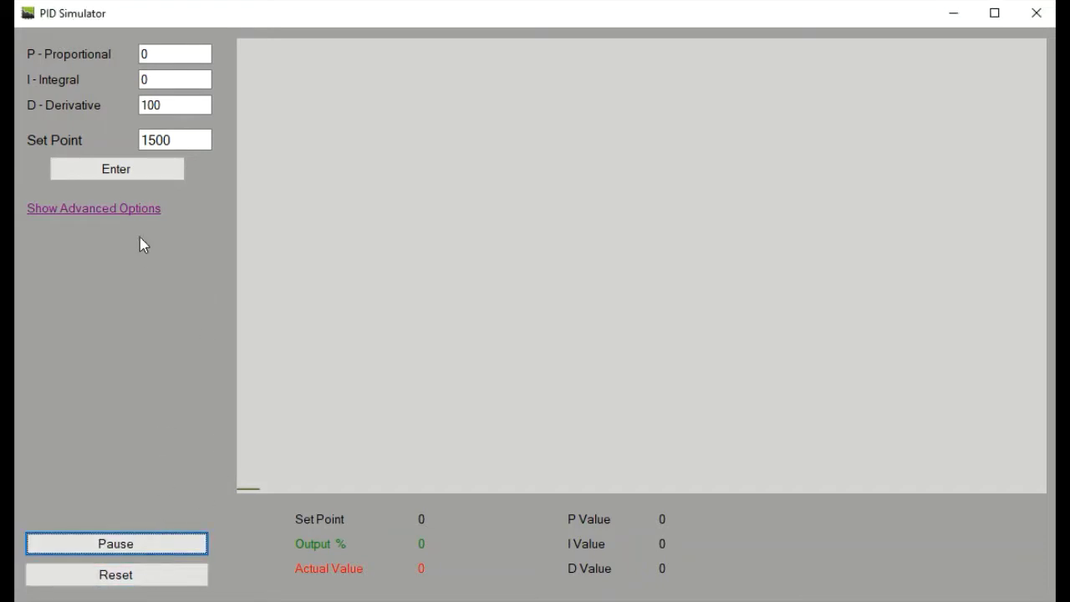
click(122, 178)
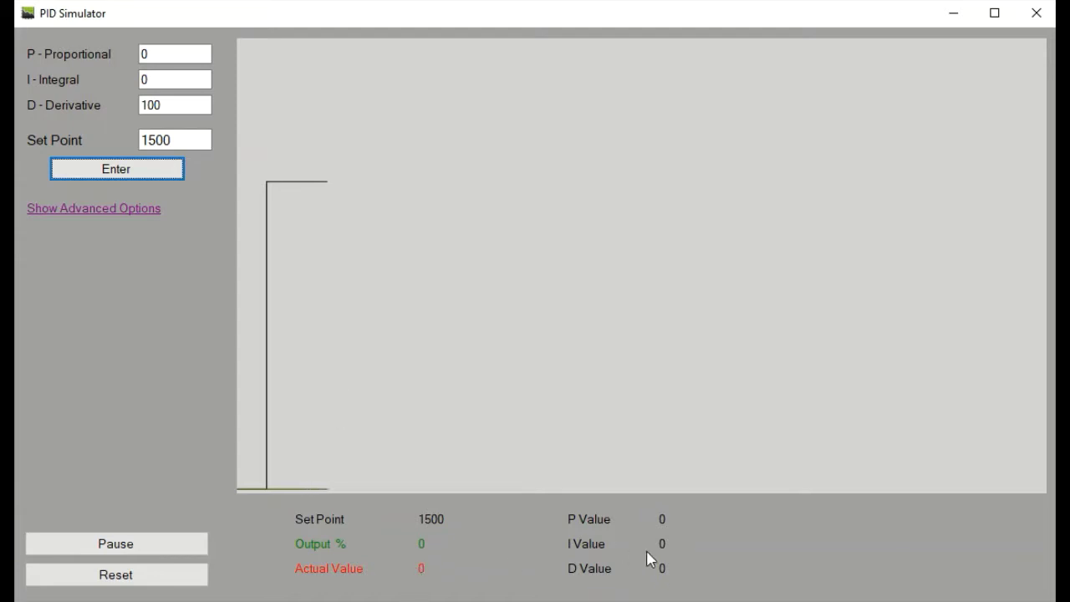
click(71, 574)
click(128, 540)
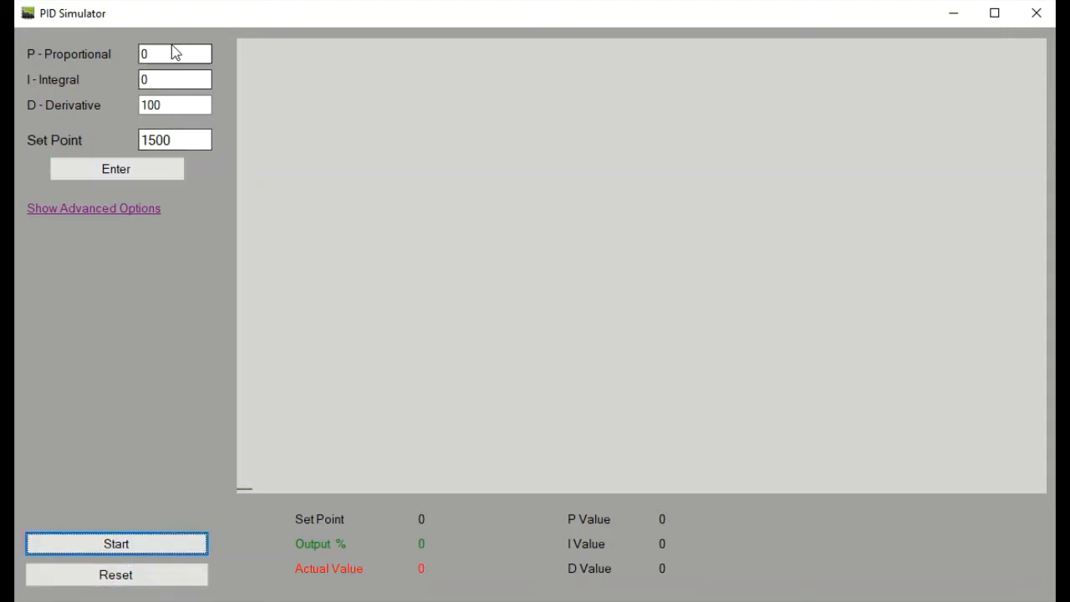
Step: Set proportional to 350, integral to 35 and derivative to 0, apply the 1500 set point, and start the simulation
double_click(170, 52)
text(350)
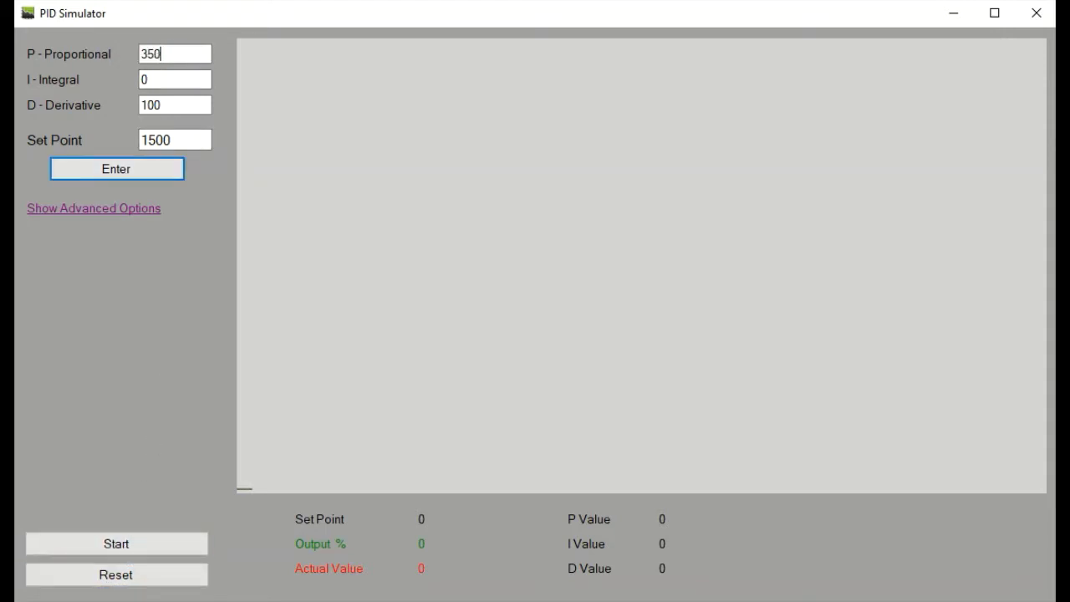
double_click(146, 79)
text(35)
double_click(172, 106)
text(0)
click(125, 170)
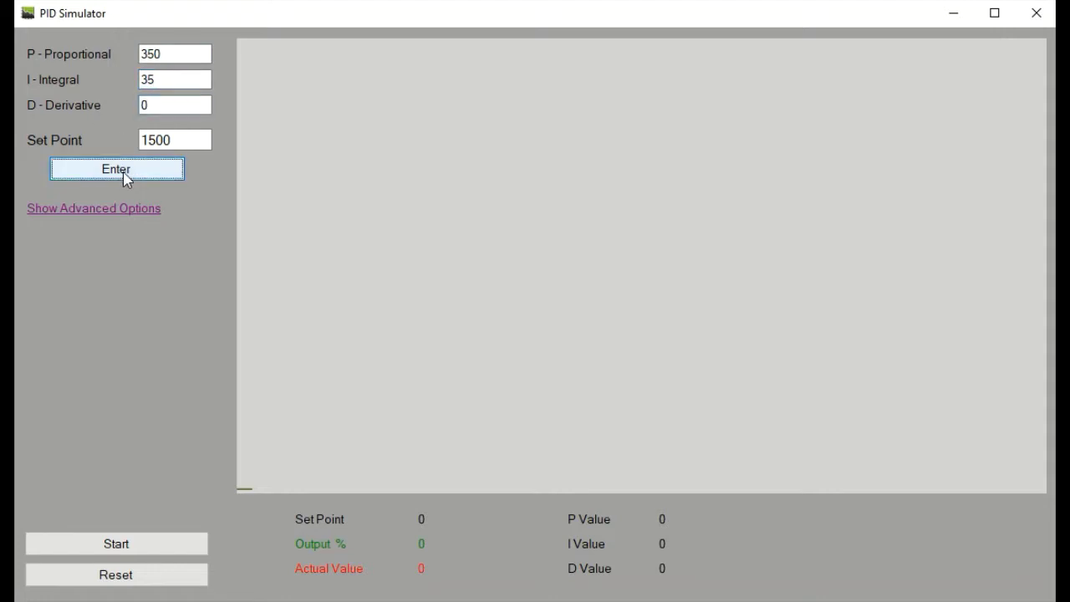
click(117, 548)
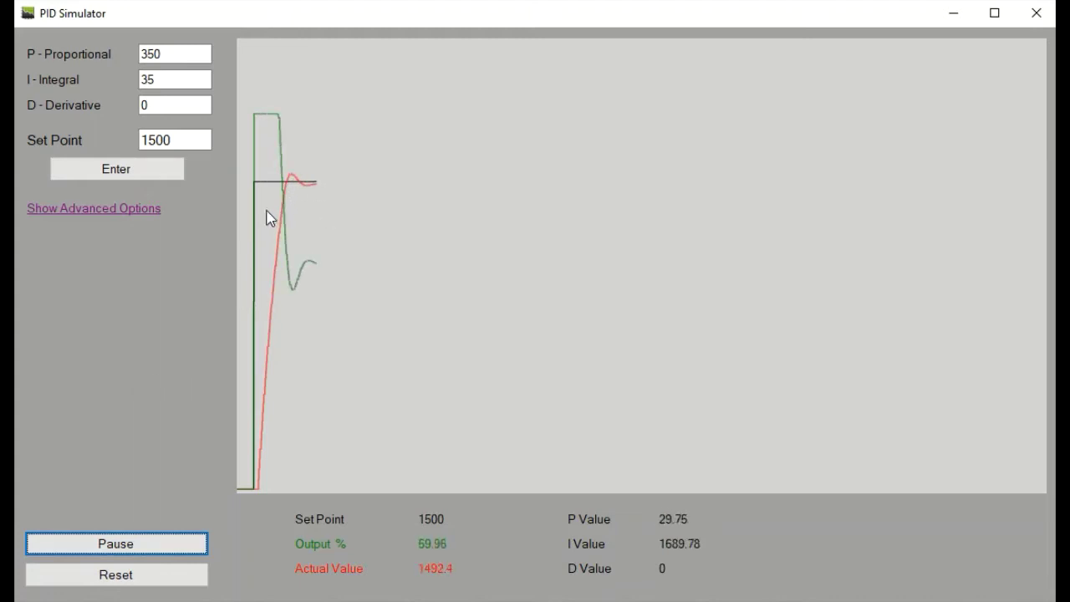
Step: Set the derivative gain to 100, reset the simulation, rerun it at the 1500 set point, and pause it
double_click(172, 104)
text(100)
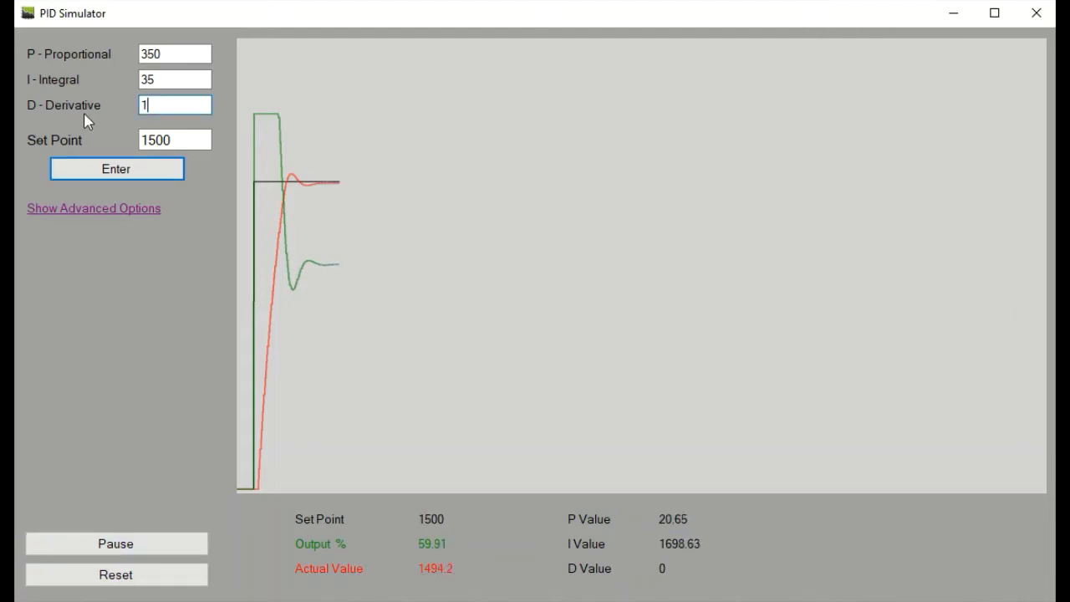
click(118, 572)
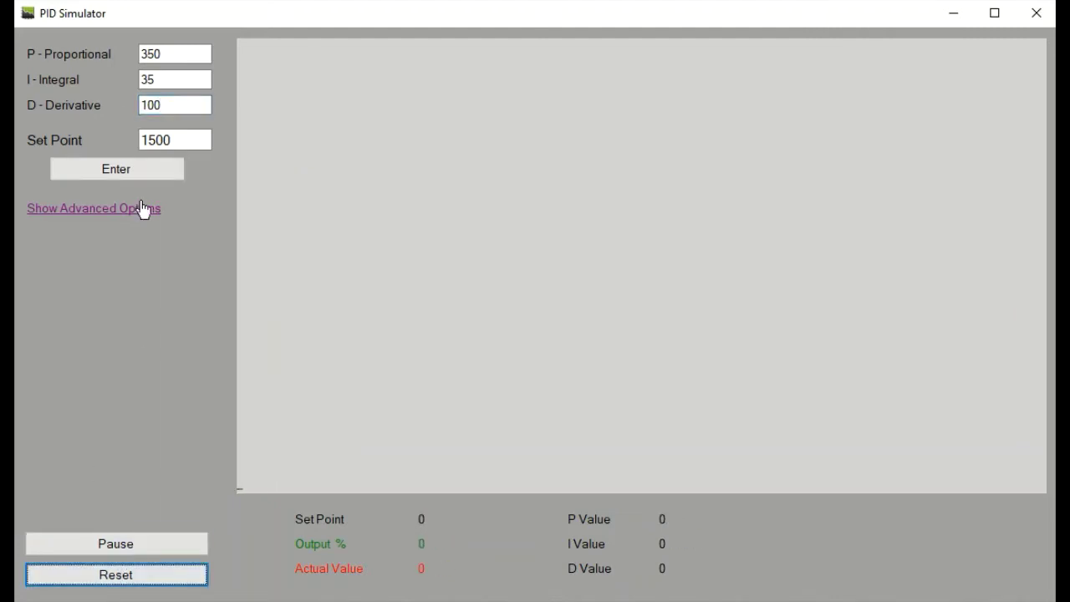
click(129, 173)
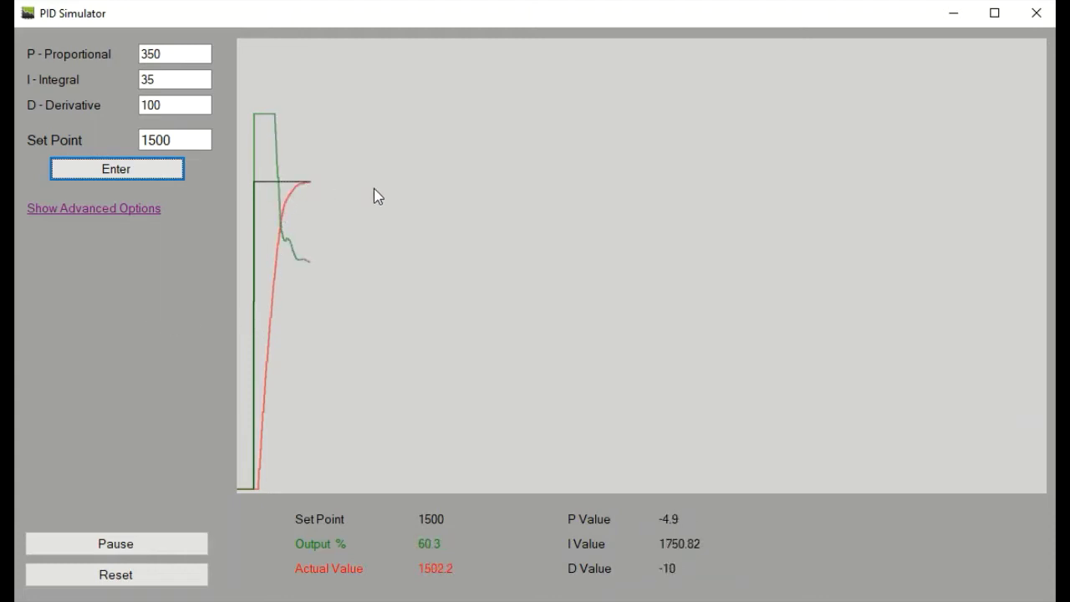
click(156, 550)
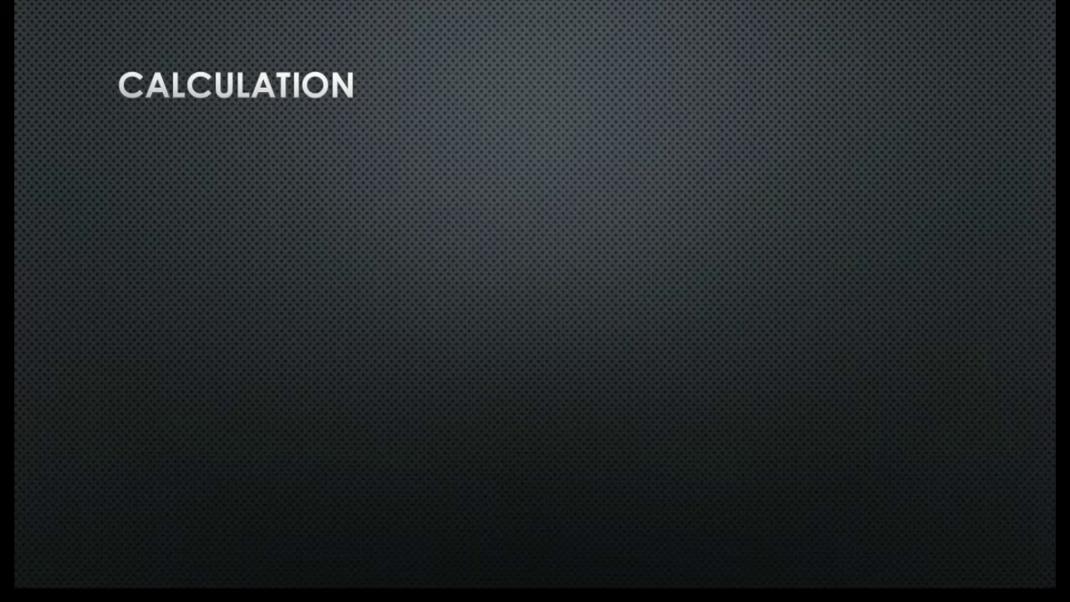
click(155, 545)
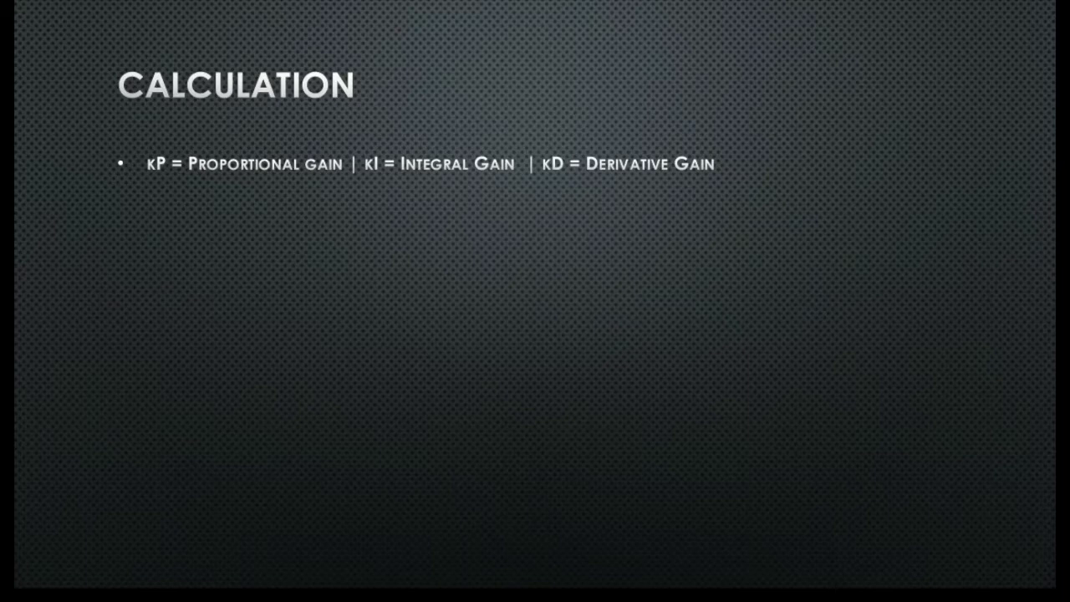
key(Right)
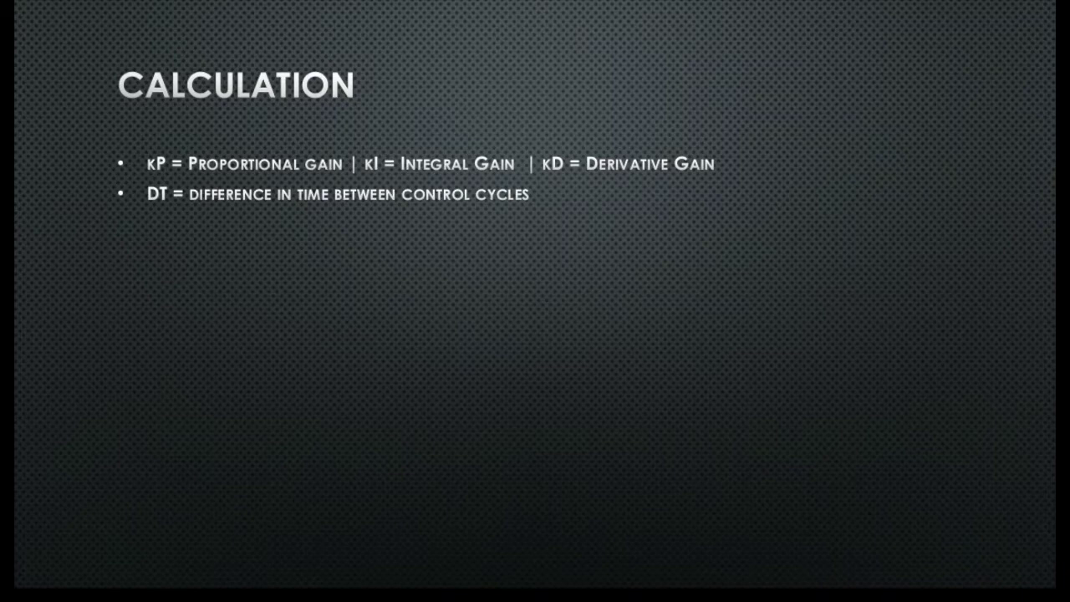
key(Right)
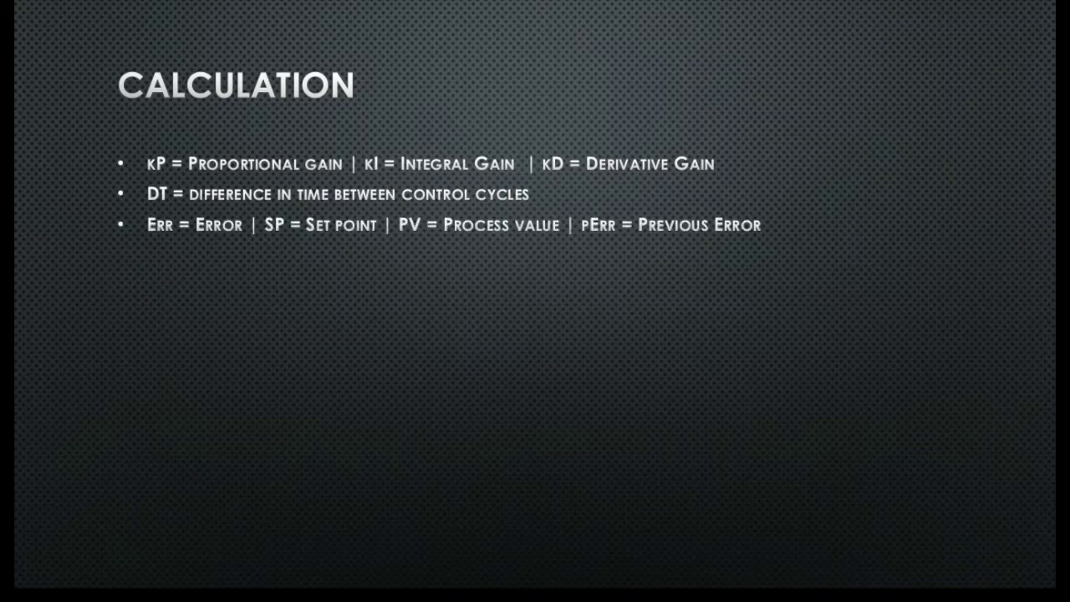